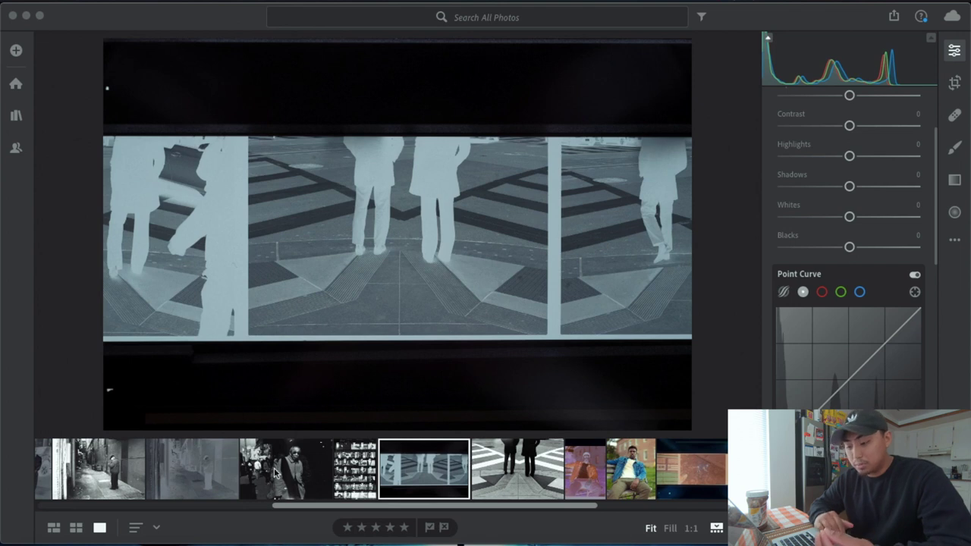
Open the black-and-white film strip negative of two standing figures for cropping and straighten it automatically
left_click(582, 456)
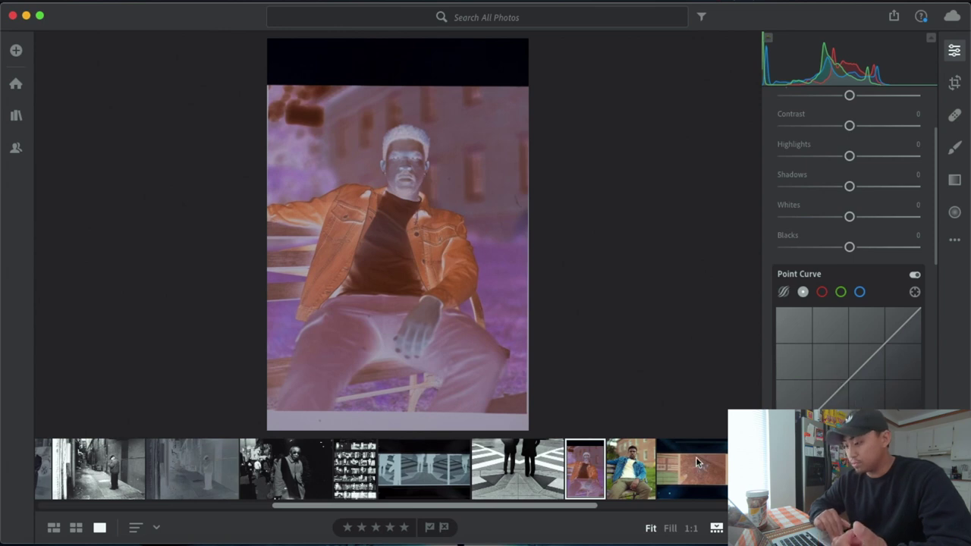
left_click(696, 457)
left_click(431, 475)
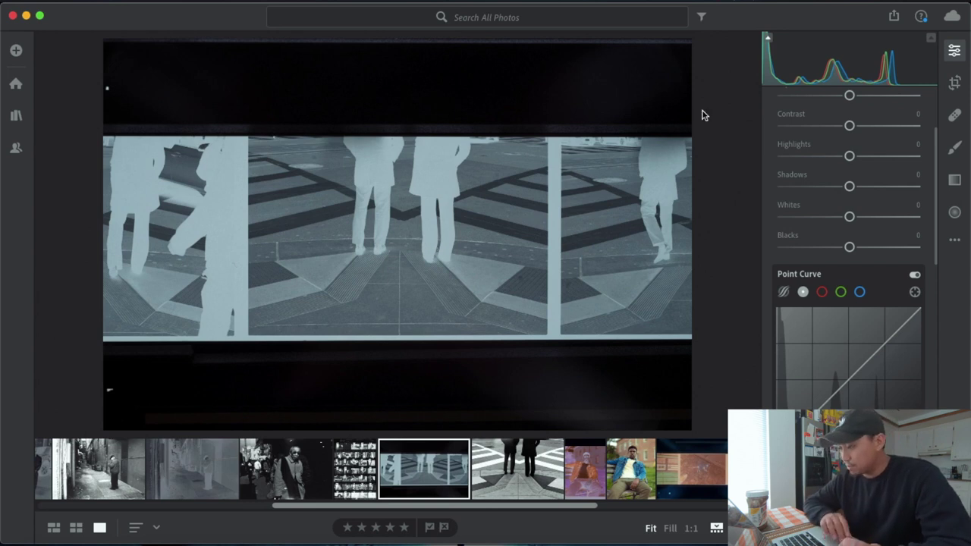
left_click(954, 82)
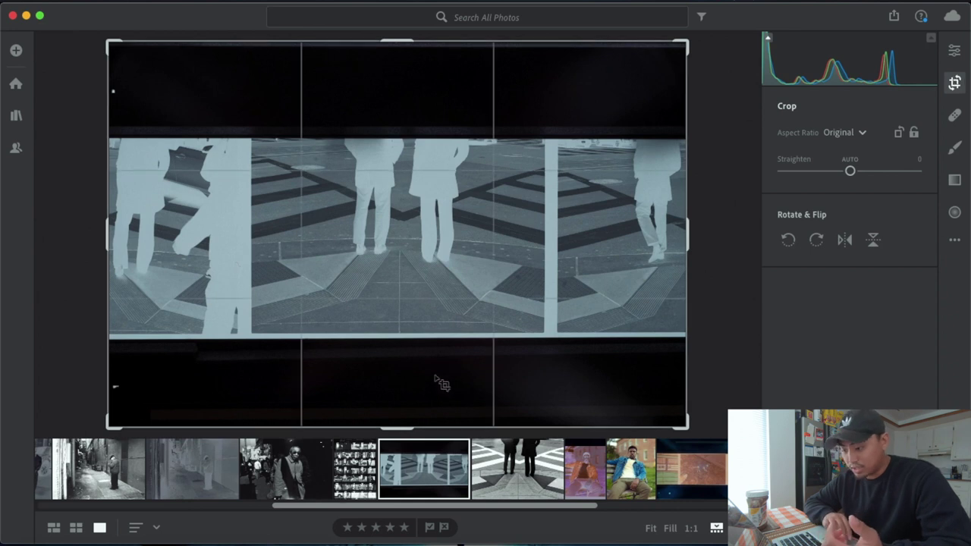
left_click(849, 169)
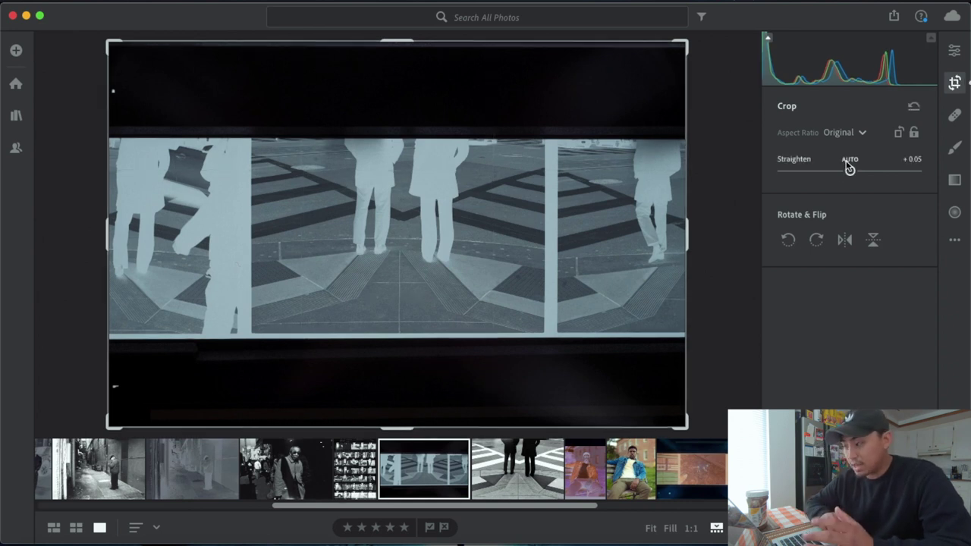
Crop the film strip negative to its middle frame, trimming the black borders and both neighbouring frames
left_click_drag(419, 430, 417, 380)
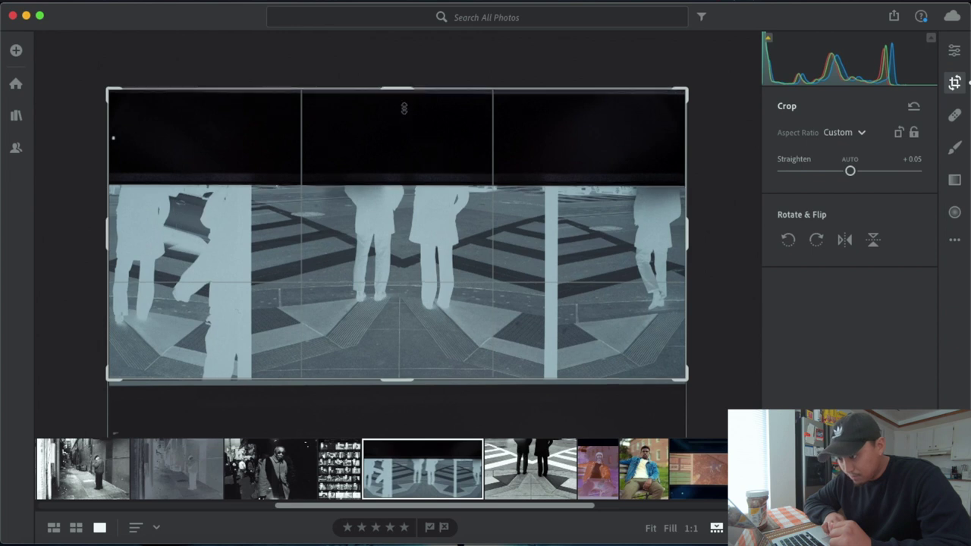
left_click_drag(405, 91, 409, 140)
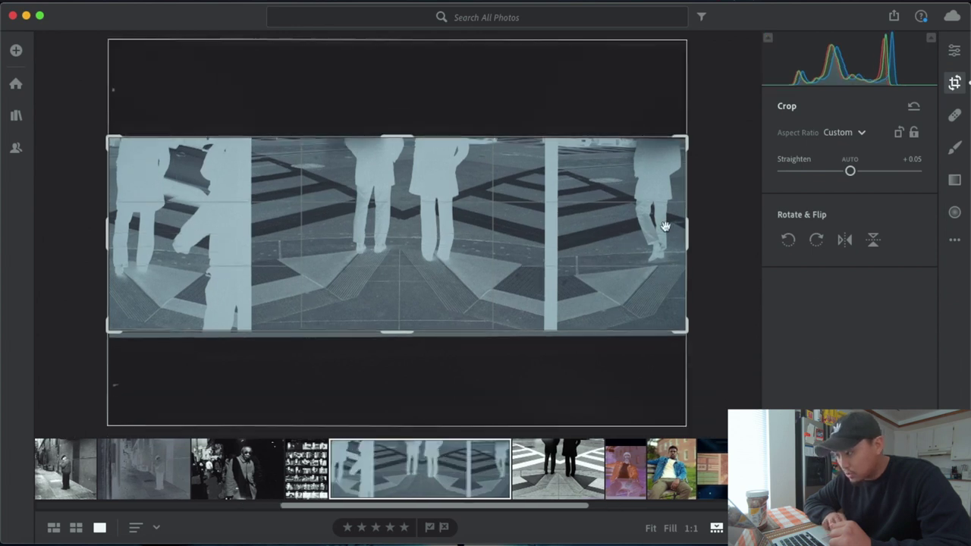
left_click_drag(688, 229, 615, 228)
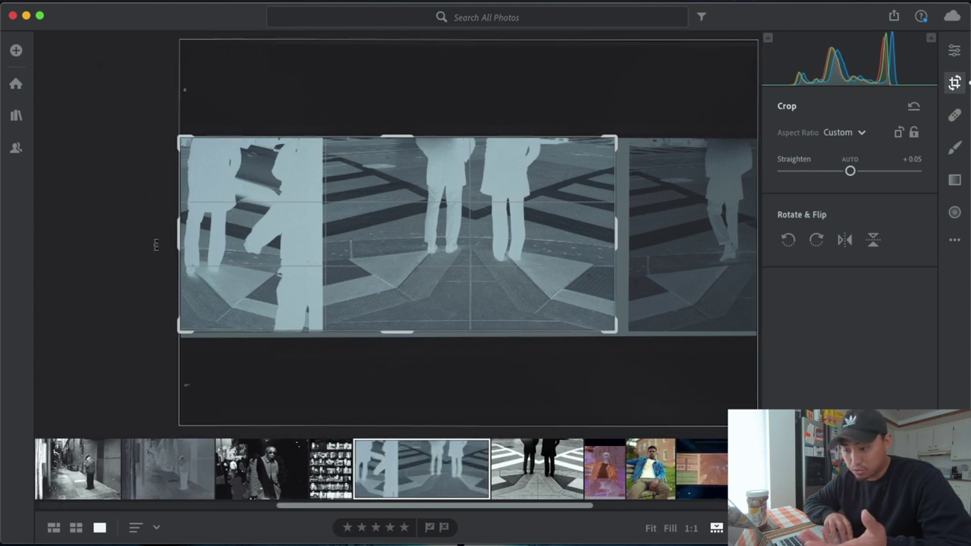
left_click_drag(183, 236, 255, 233)
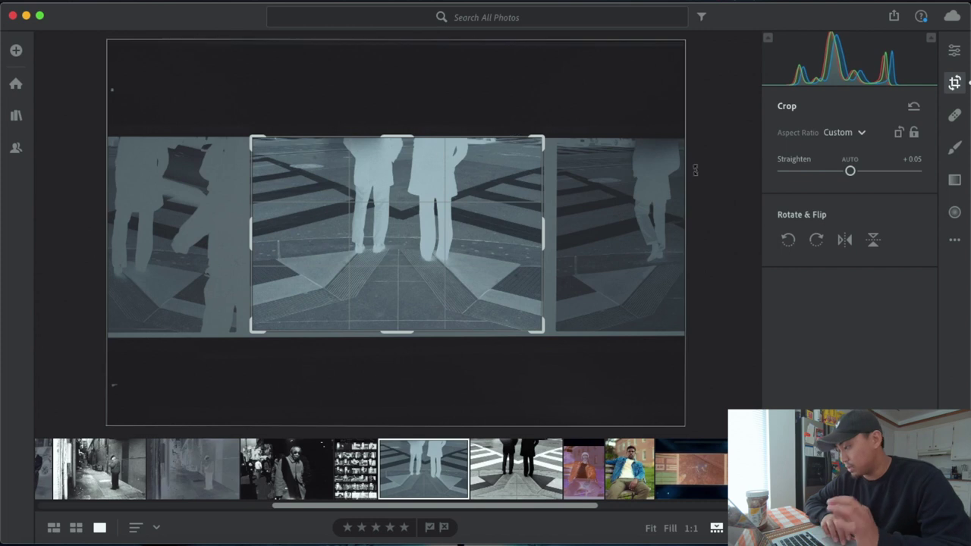
left_click(955, 50)
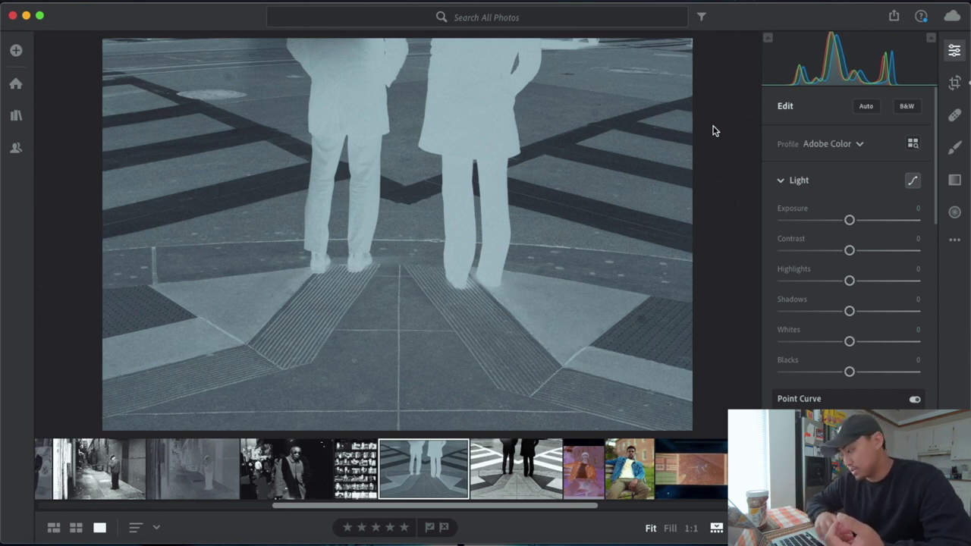
Invert the negative with the combined point curve, swapping black and white end points and pulling both in to the histogram's edges
left_click(933, 288)
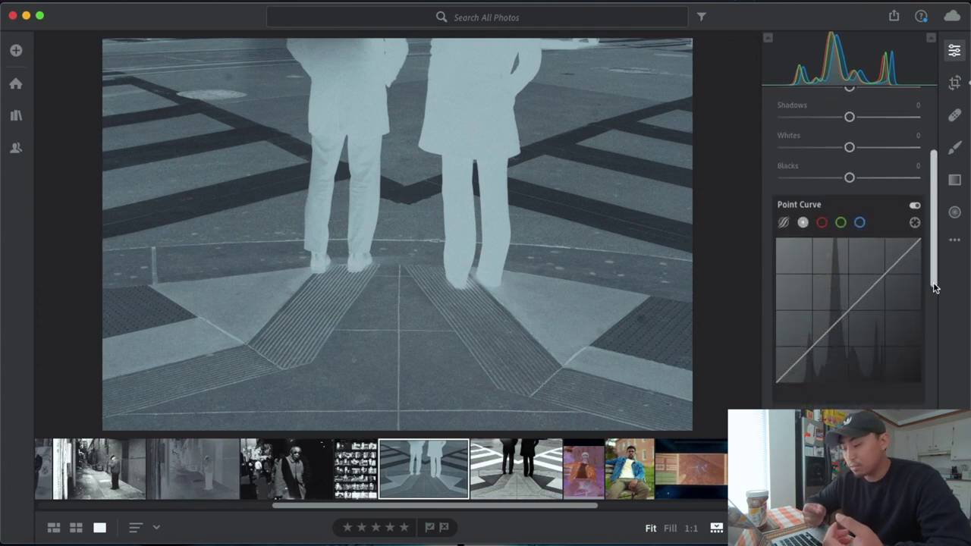
left_click(782, 225)
left_click(802, 224)
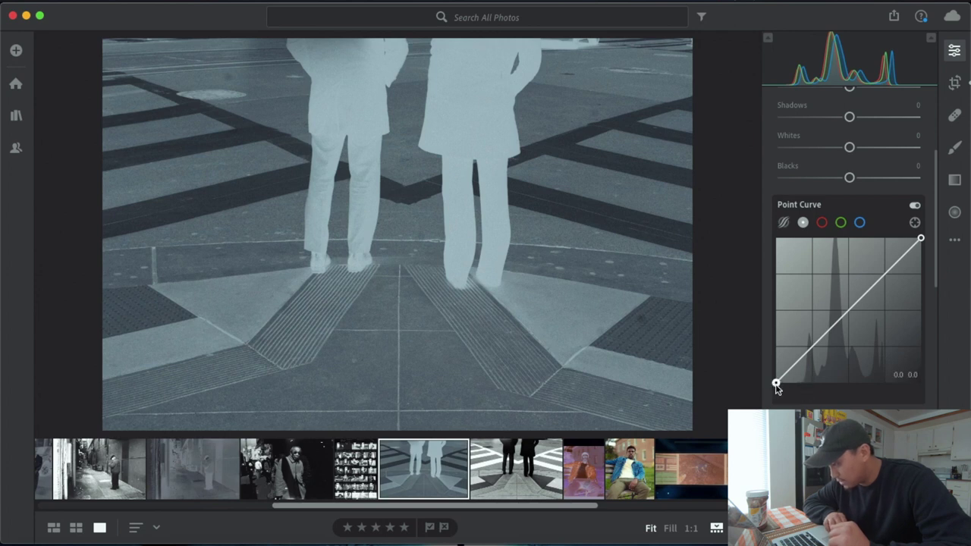
left_click_drag(776, 385, 803, 238)
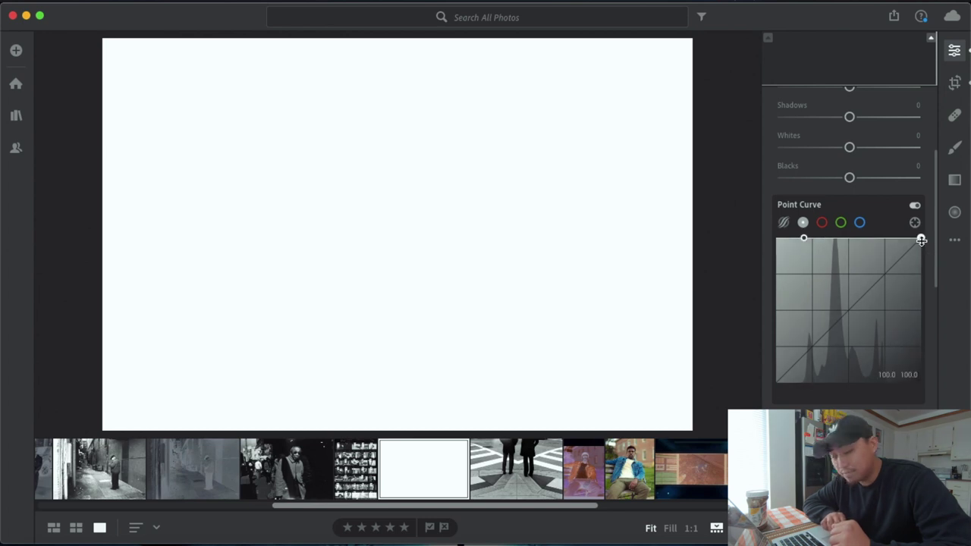
left_click_drag(921, 240, 885, 391)
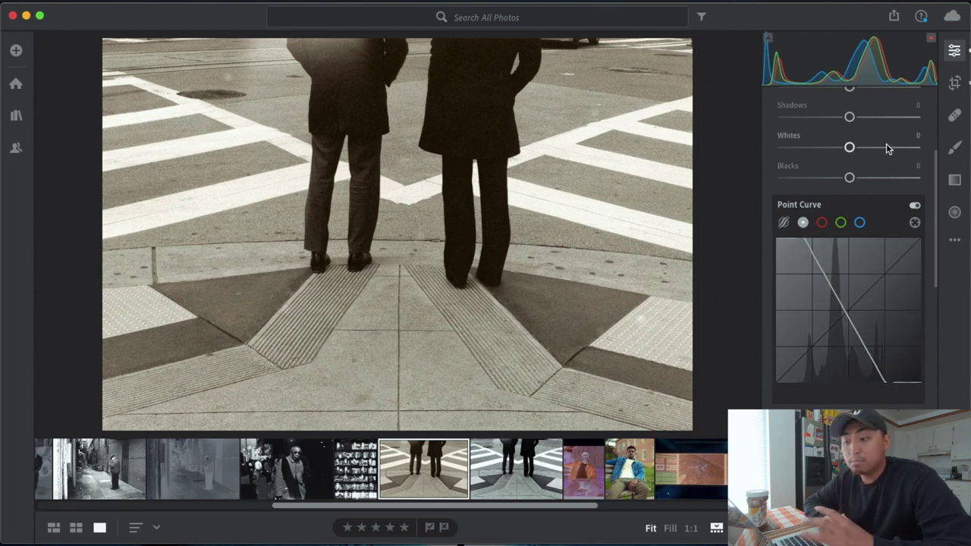
Apply the Adobe Monochrome profile to the inverted photo and set its contrast to +18
scroll(886, 148, "up", 5)
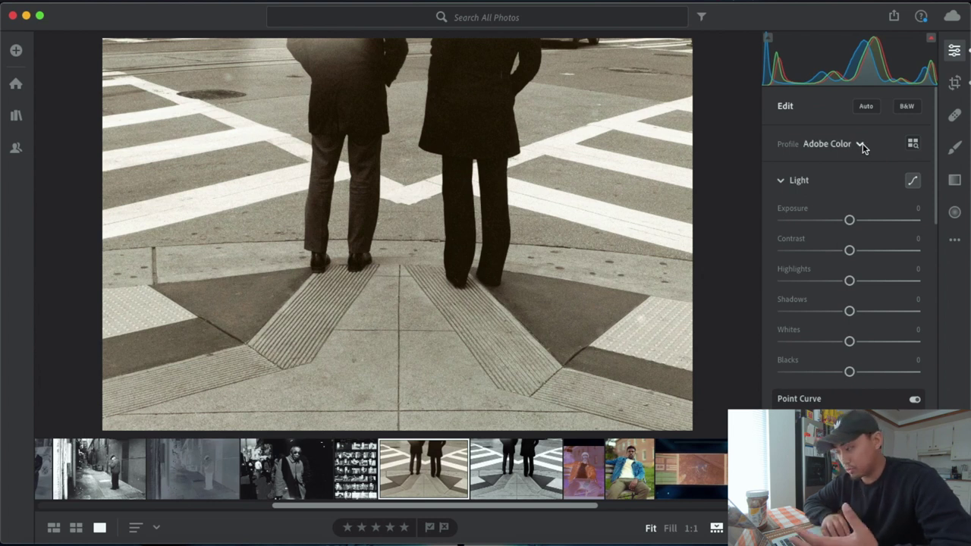
left_click(861, 143)
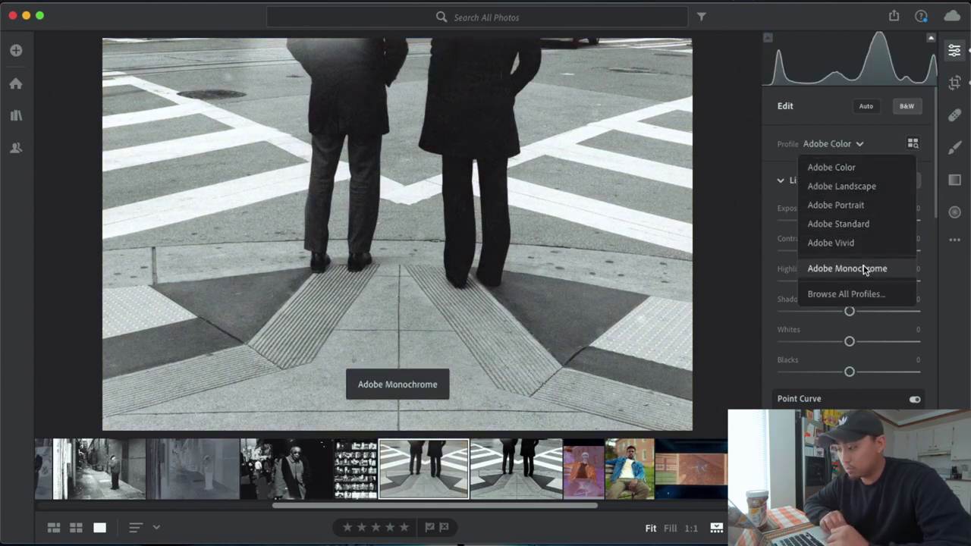
left_click(864, 270)
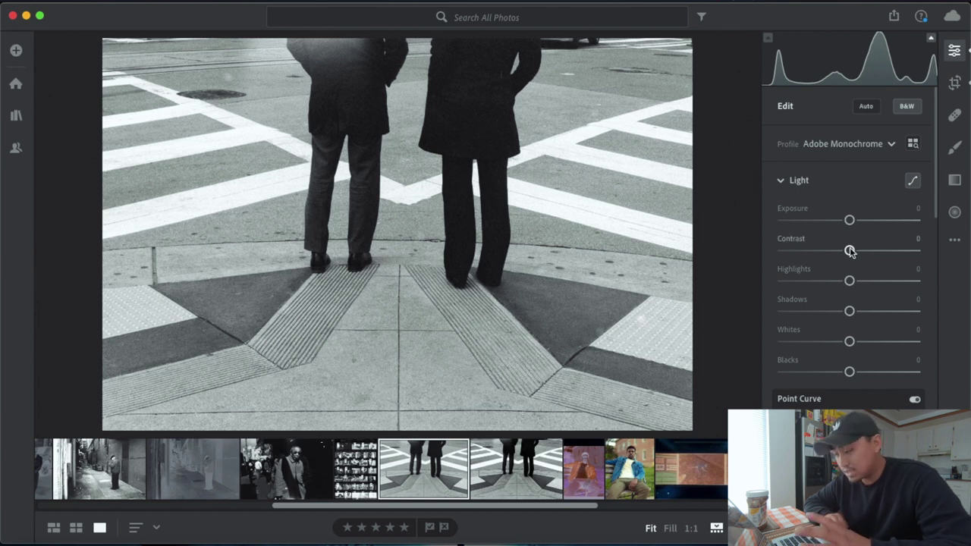
left_click_drag(851, 252, 863, 259)
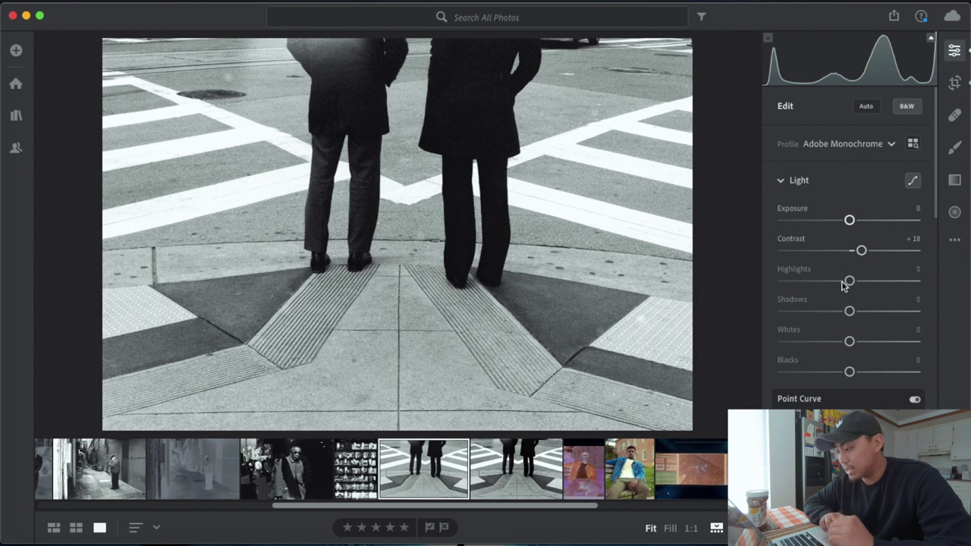
Open the finished version of the crosswalk photo and examine the legs, shoes and pavement at 1:1 zoom
left_click(533, 463)
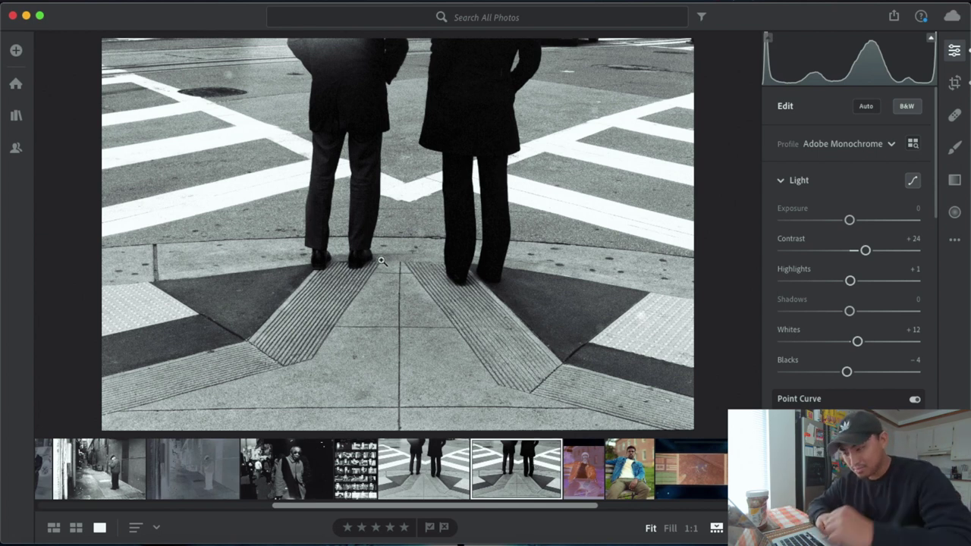
left_click(399, 214)
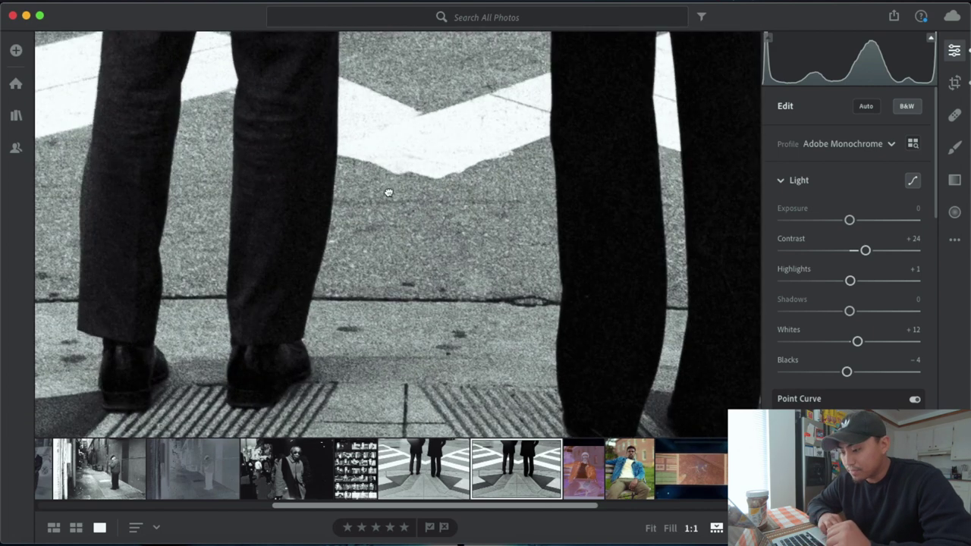
left_click_drag(388, 193, 334, 152)
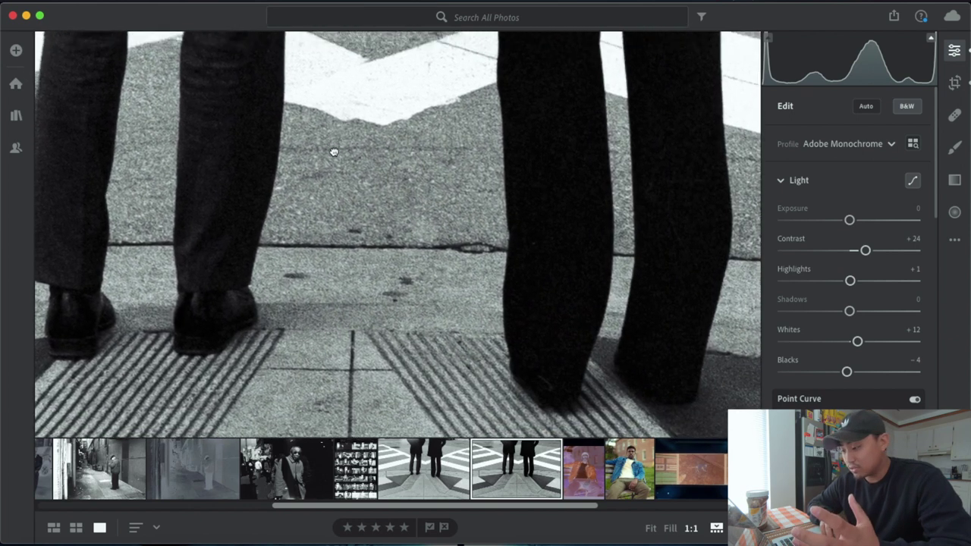
left_click(360, 155)
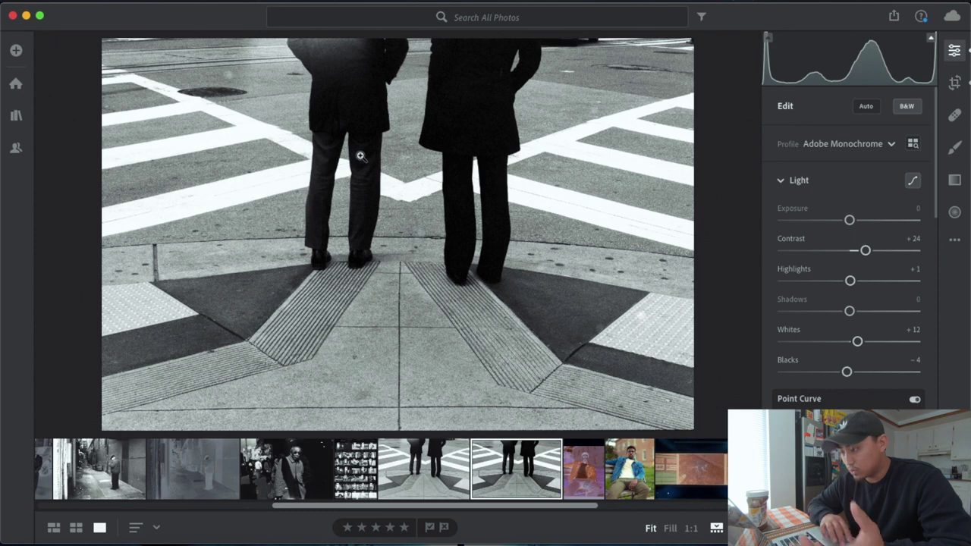
left_click(509, 190)
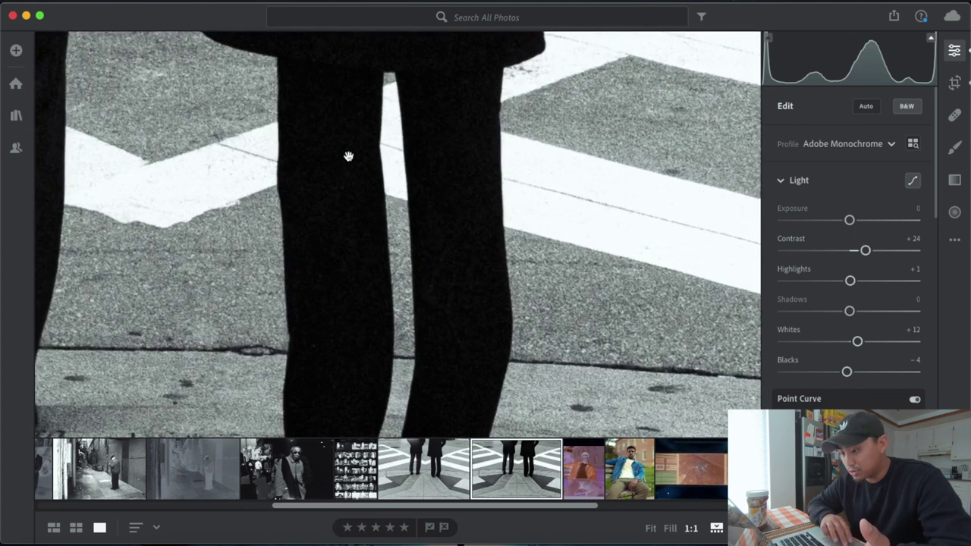
scroll(348, 157, "down", 5)
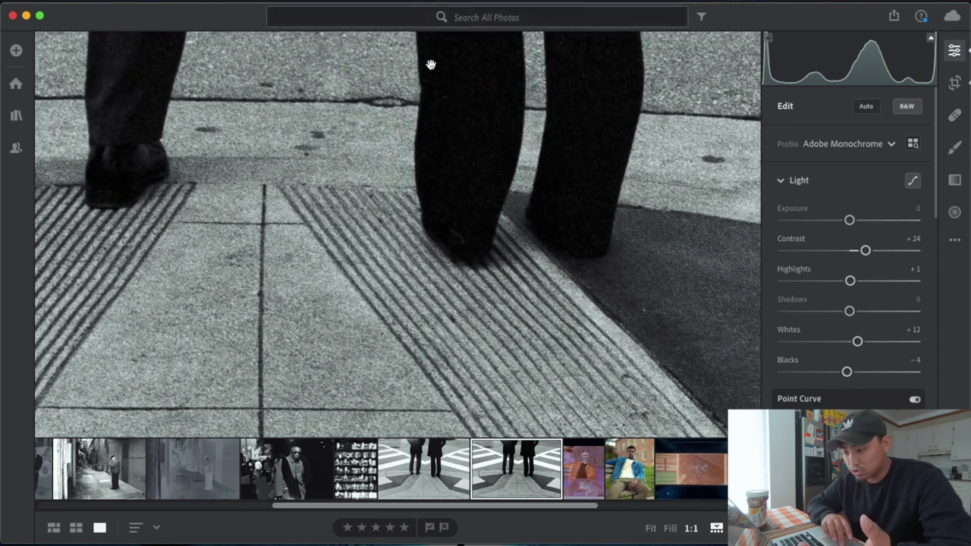
left_click(277, 159)
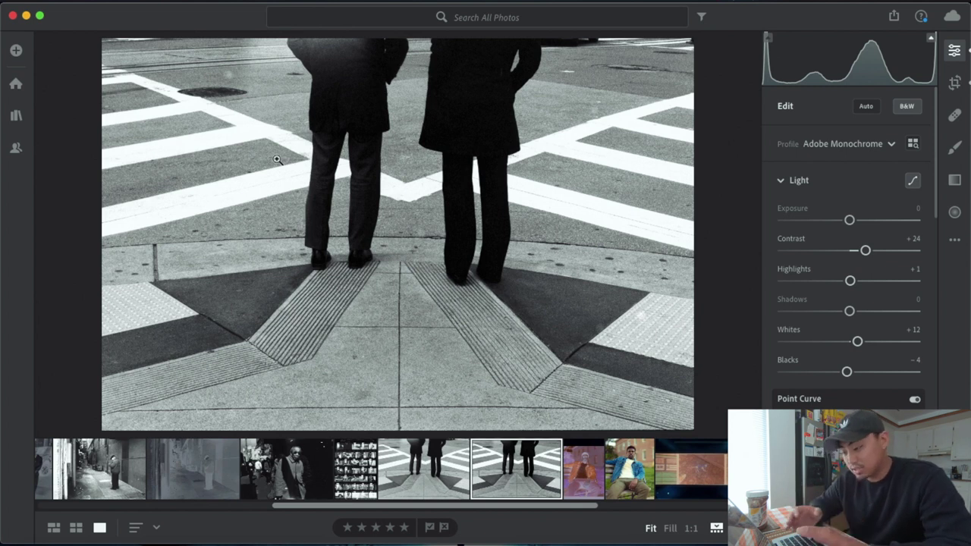
Straighten the colour portrait negative by -0.51 and crop away its borders
left_click(587, 458)
key("c")
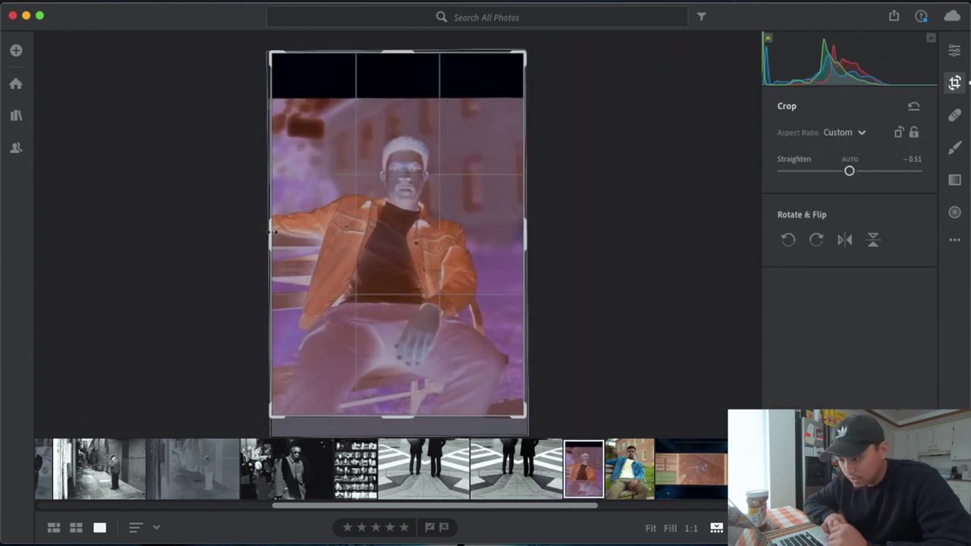
key("e")
Invert the portrait's red channel point curve, with both end points swapped vertically and pulled in to the histogram's edges
scroll(849, 227, "down", 5)
left_click(821, 197)
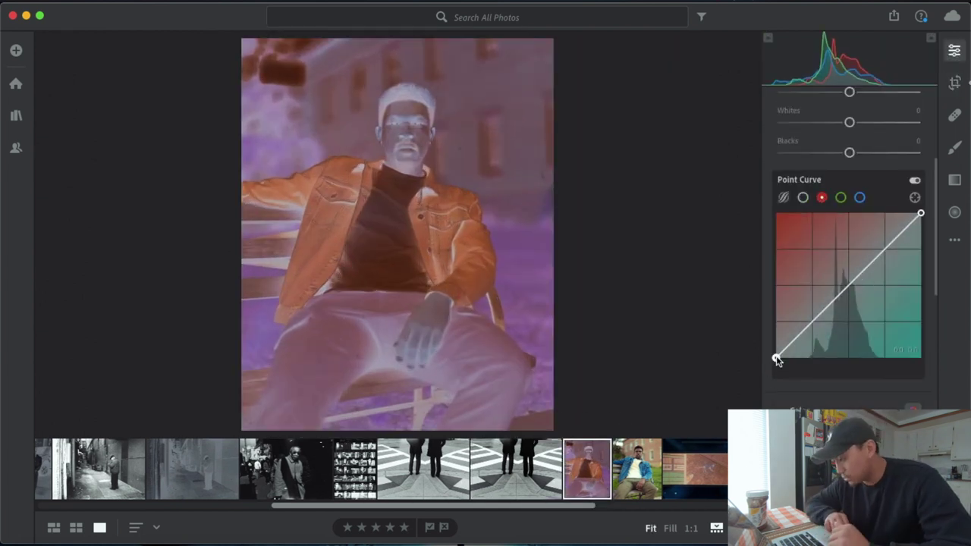
left_click_drag(776, 357, 810, 215)
left_click_drag(920, 213, 880, 372)
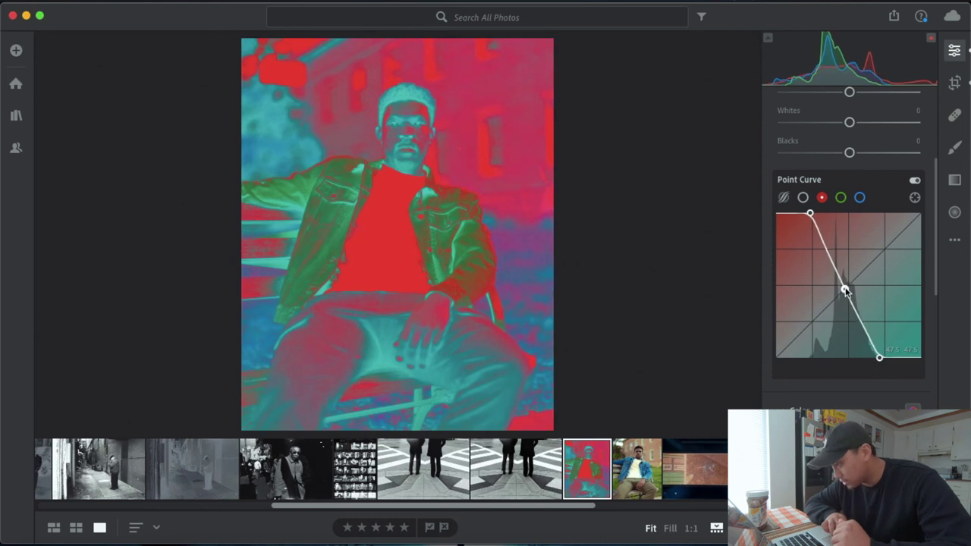
Invert the green channel point curve to the histogram's edges and add a midtone point pulled slightly below the line
left_click(841, 197)
left_click_drag(776, 357, 804, 215)
left_click_drag(877, 367, 873, 360)
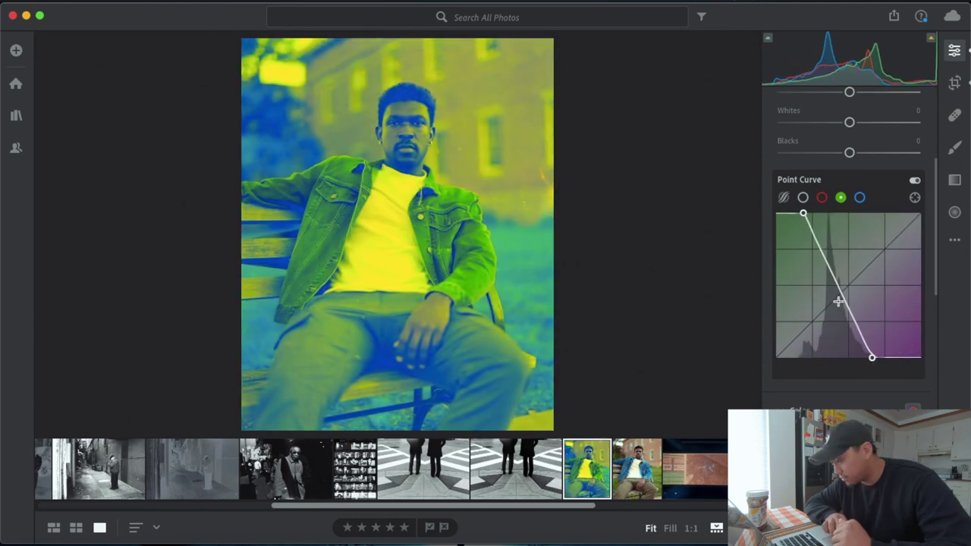
left_click(841, 298)
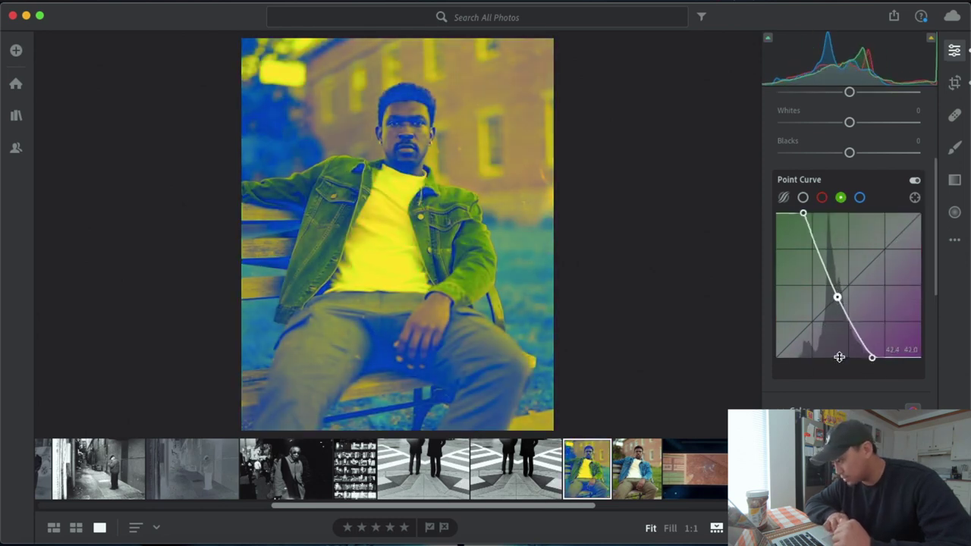
Invert the blue channel point curve to the histogram's edges and lower its midtone point slightly to warm the portrait
left_click(860, 197)
left_click_drag(776, 357, 793, 213)
left_click_drag(921, 214, 878, 359)
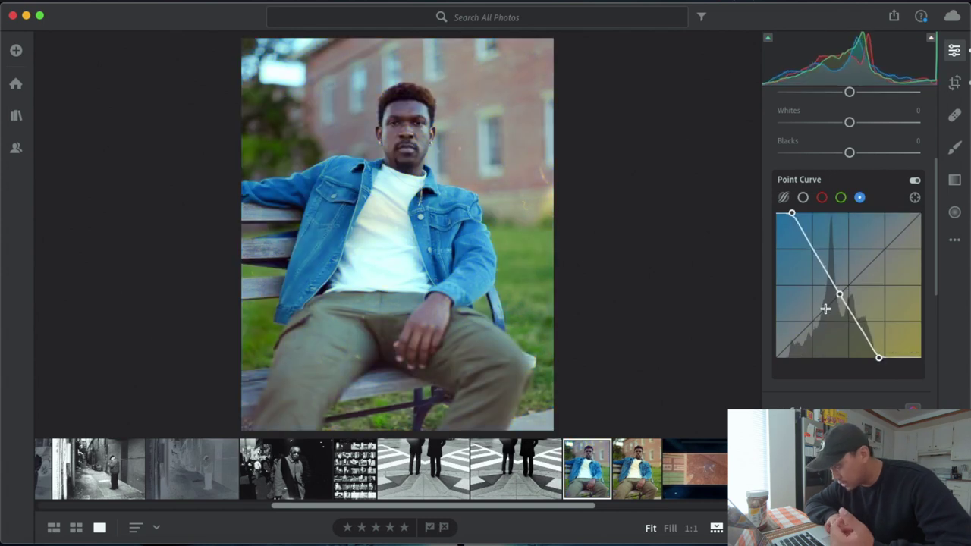
left_click_drag(840, 295, 836, 301)
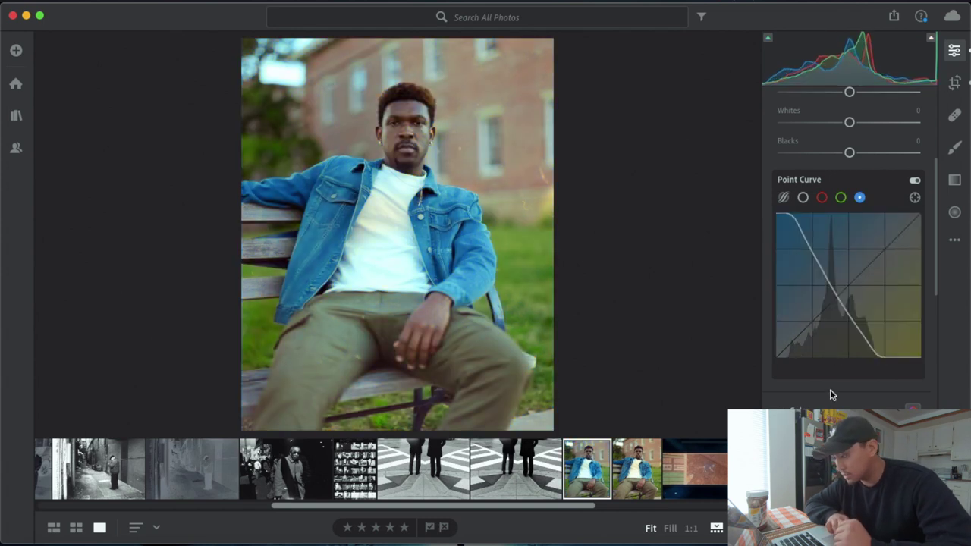
Heal the dust spots on the brick wall beside the seated man and compare the portrait with its finished version
scroll(841, 384, "up", 5)
left_click(543, 167)
left_click(523, 203)
key("h")
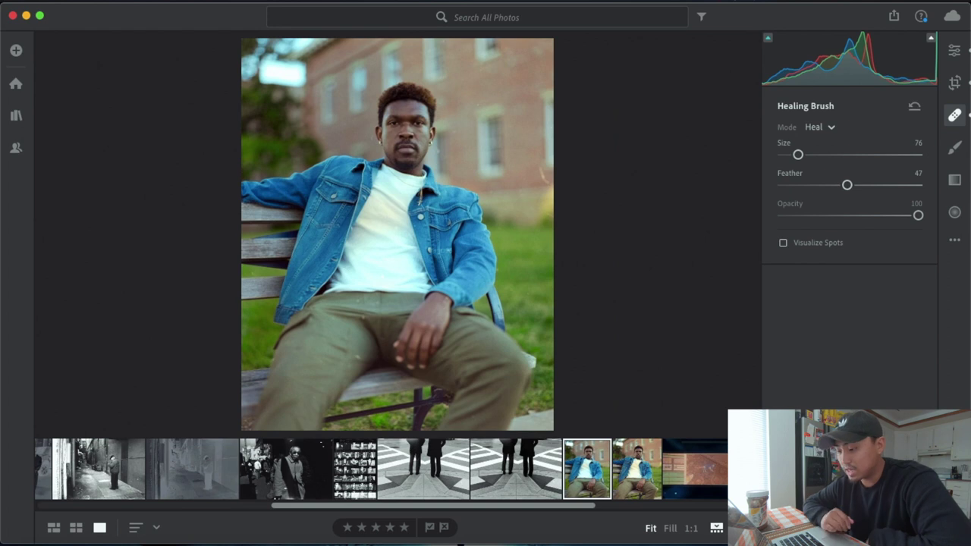
key("Right")
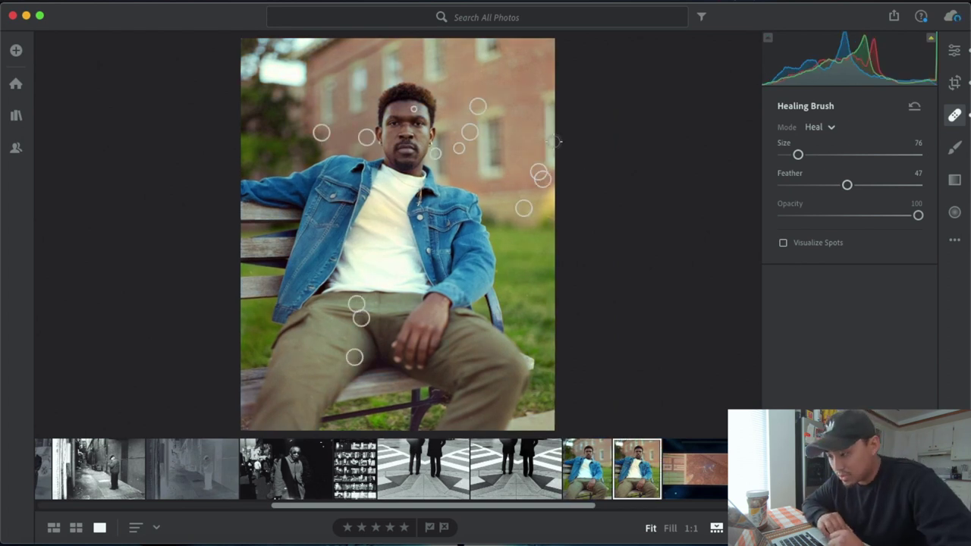